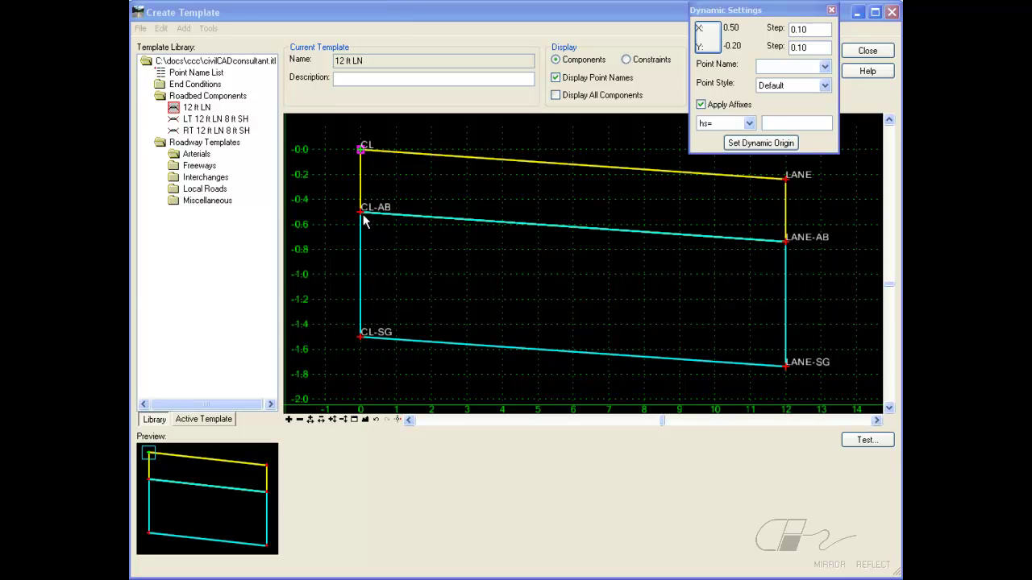
Label point CL-AB's -0.50 vertical constraint 'ABdepth' and apply it
mouse_move(788, 249)
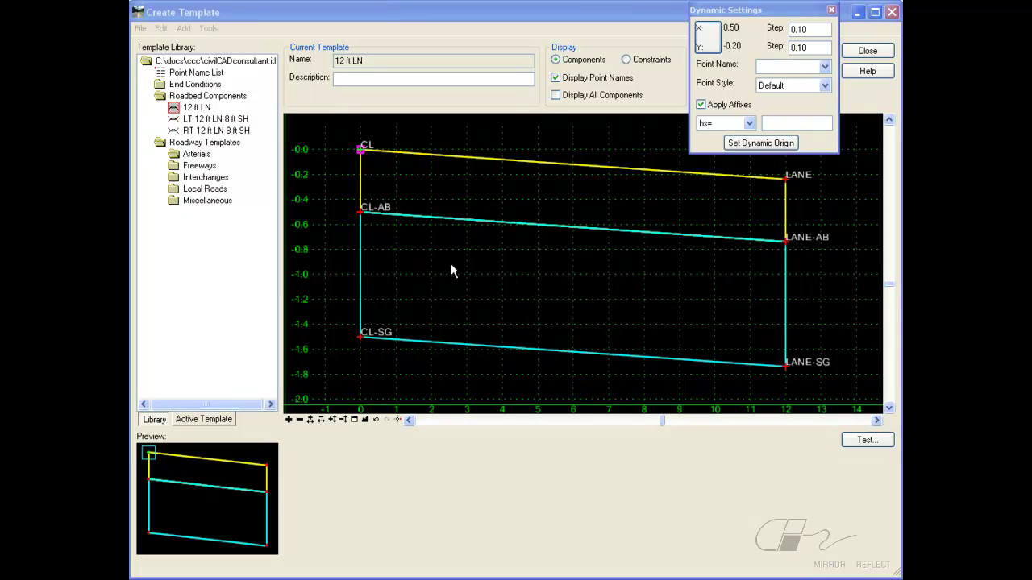
mouse_move(361, 215)
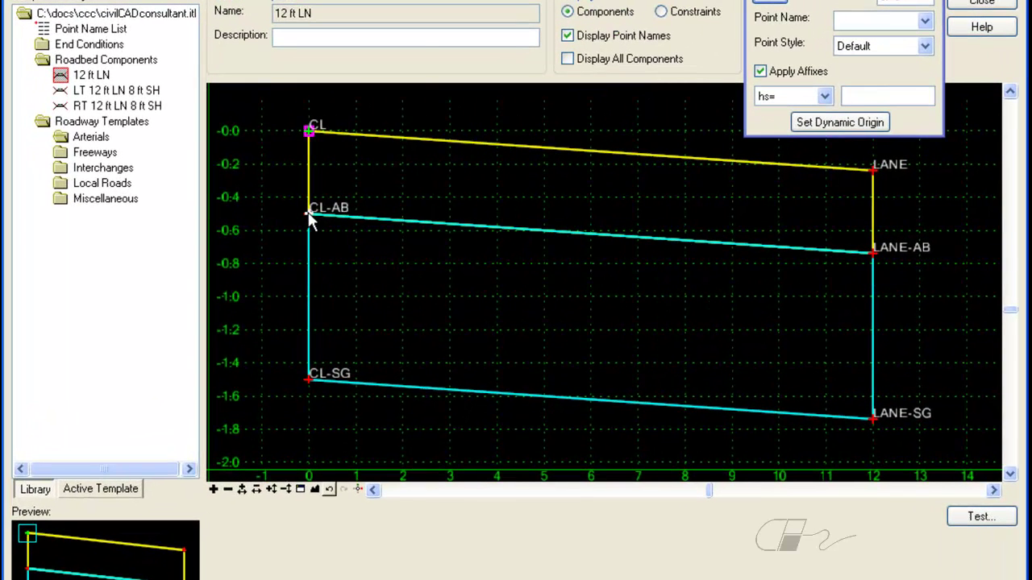
double_click(308, 214)
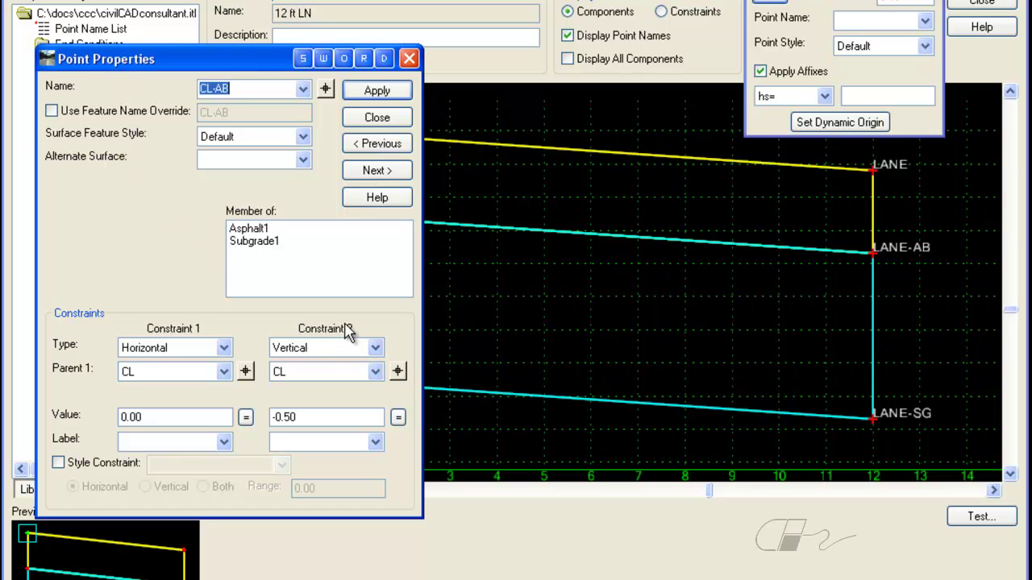
left_click(304, 448)
type("Ab")
key("BackSpace")
type("B")
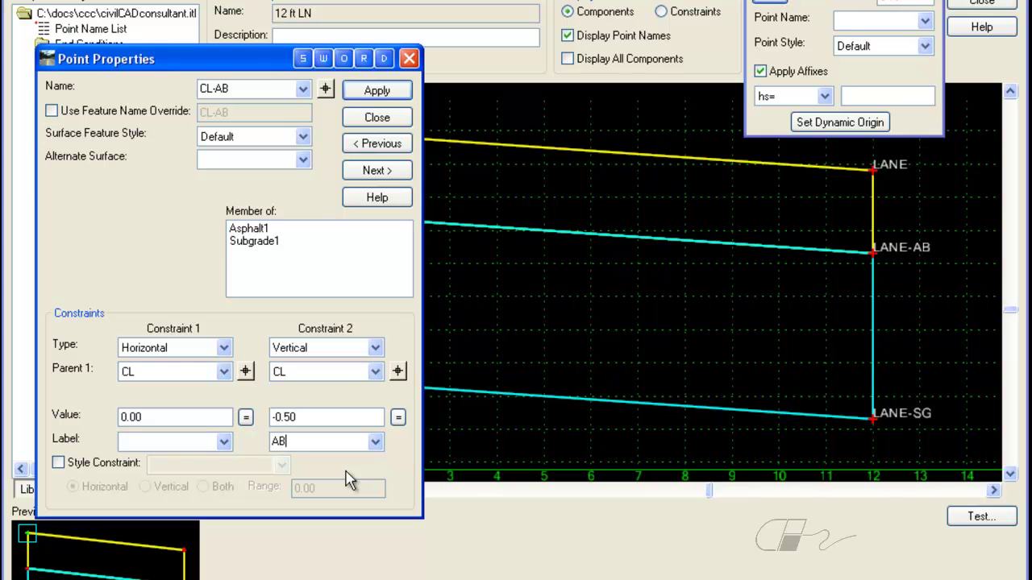
type("depth")
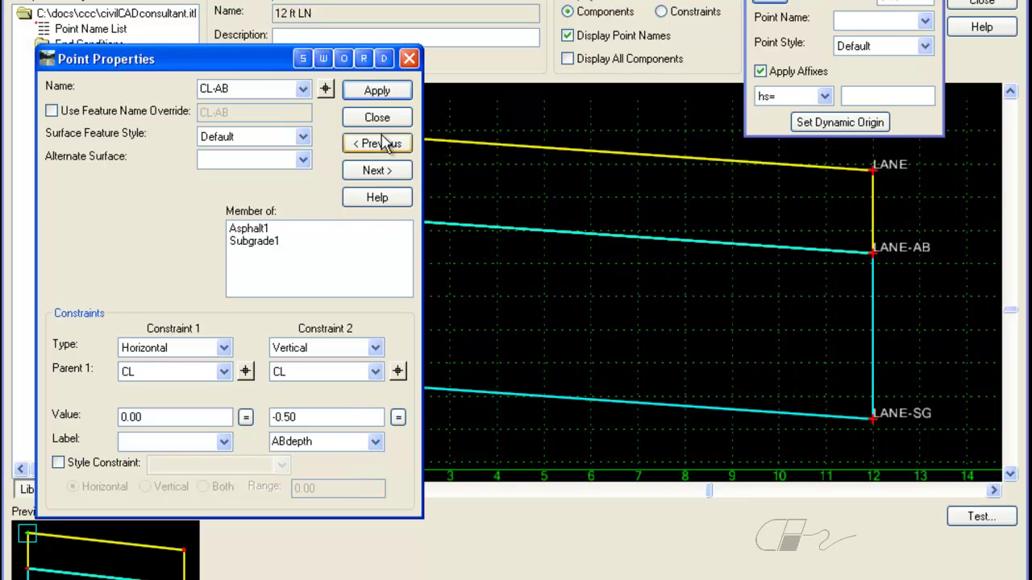
left_click(379, 91)
Give point LANE-AB's vertical constraint the existing ABdepth label and apply it
left_click(374, 121)
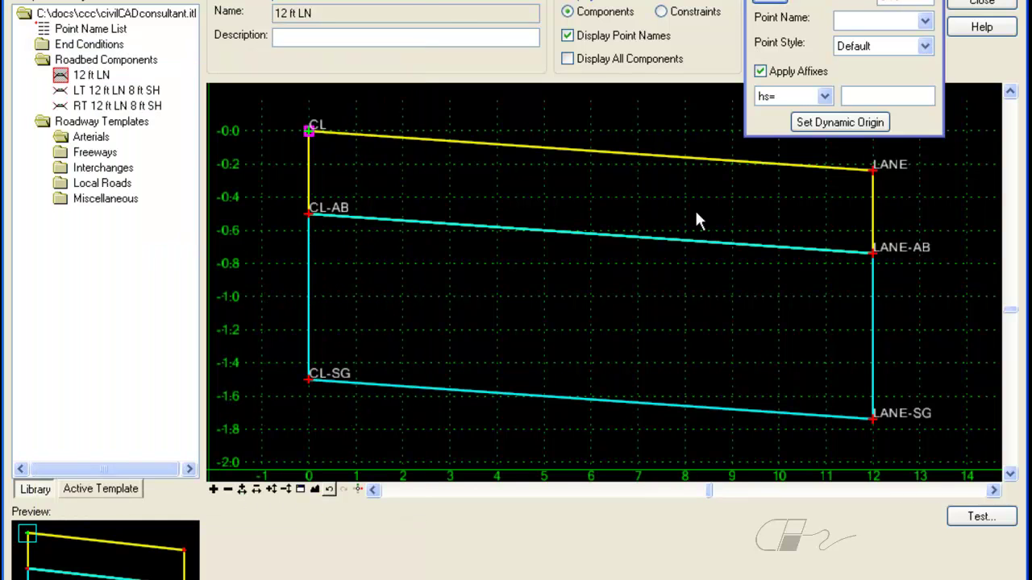
double_click(759, 323)
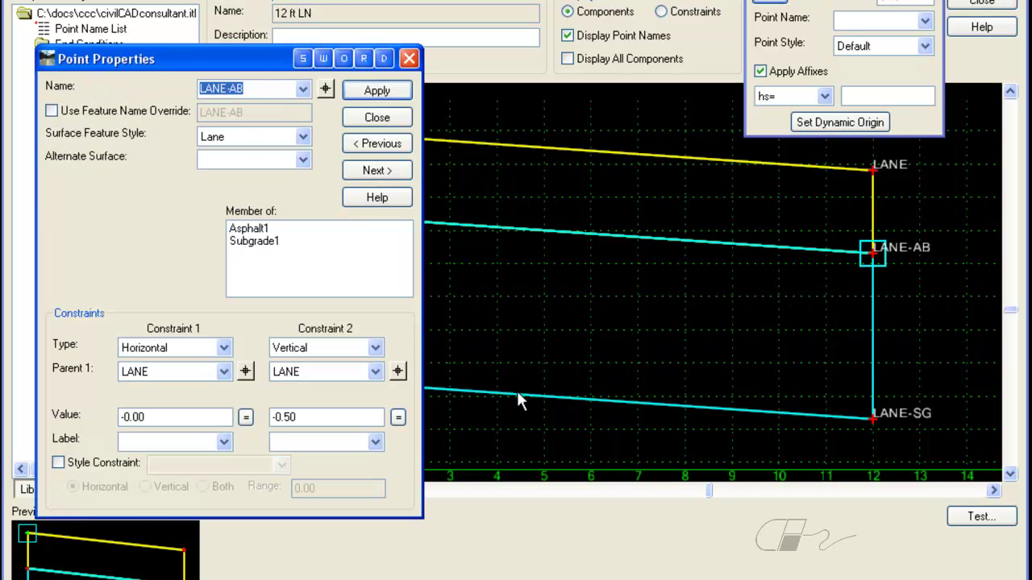
left_click(375, 442)
left_click(367, 460)
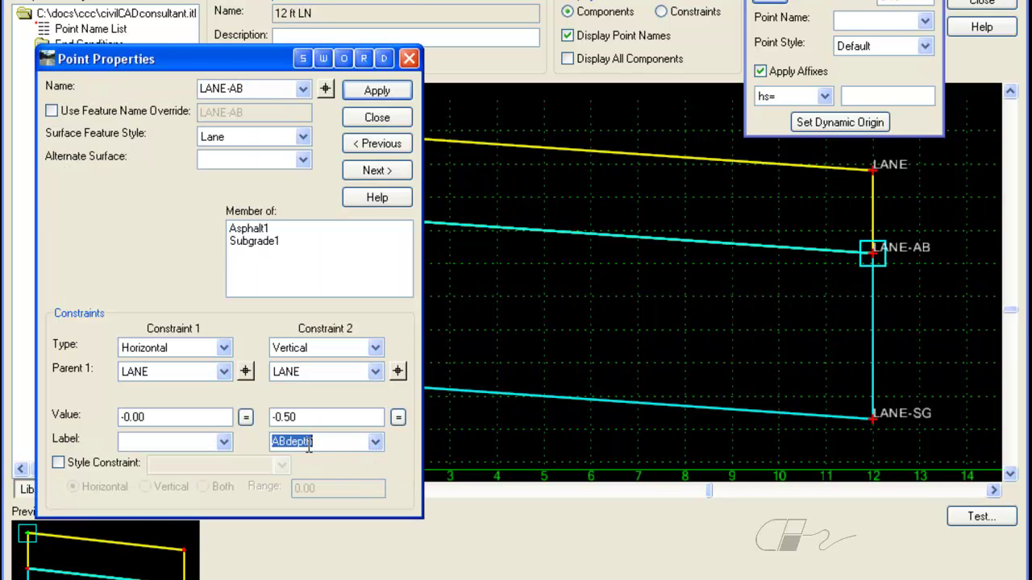
left_click(377, 91)
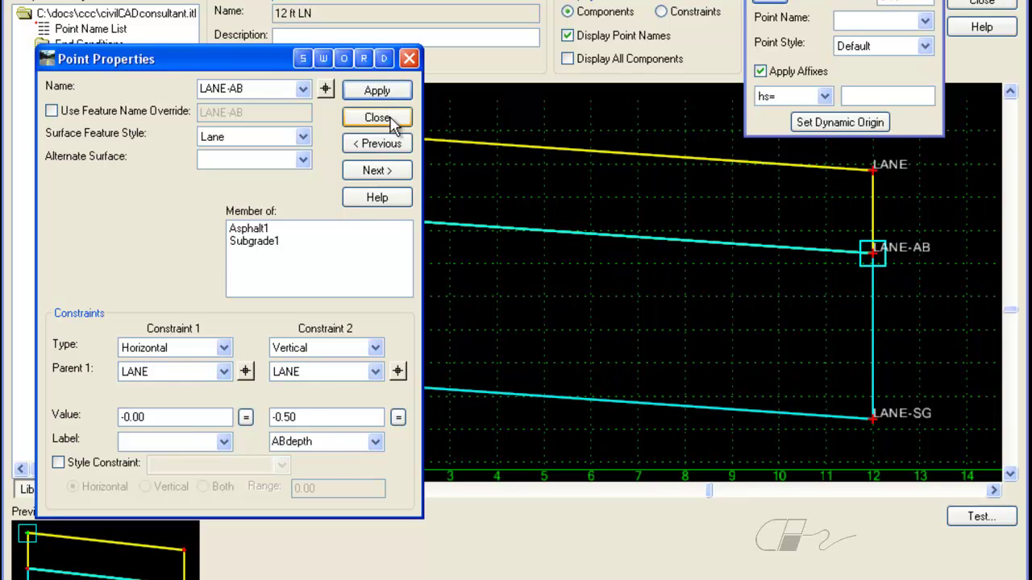
left_click(374, 117)
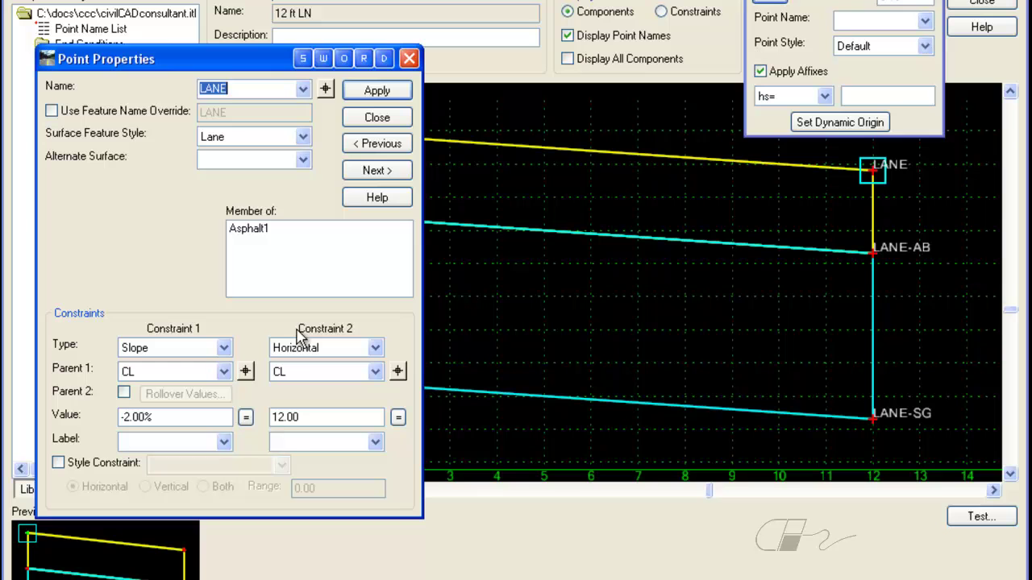
Label point LANE's 12.00 horizontal offset 'LaneWidth' and apply it
left_click(296, 441)
type("Lan")
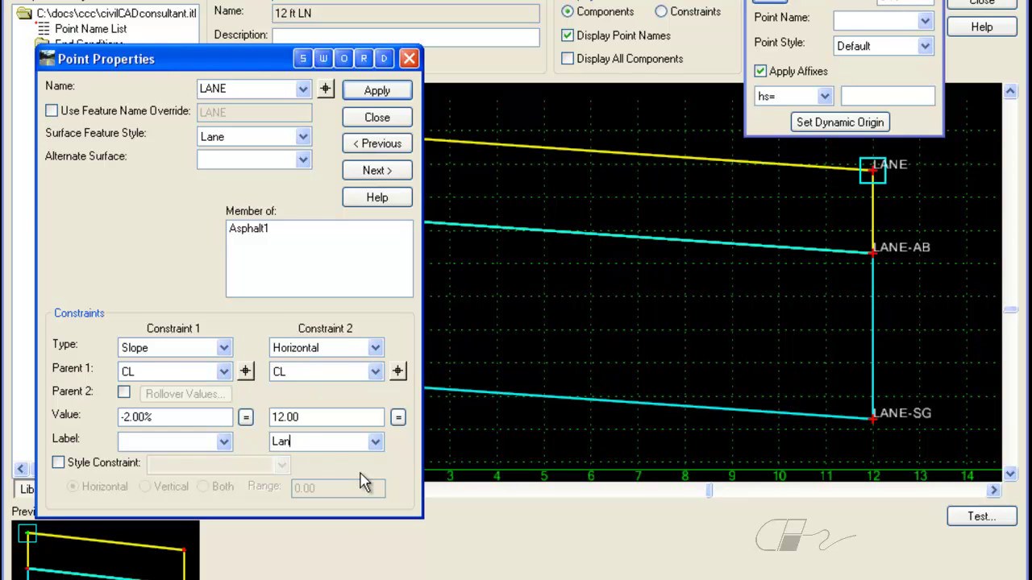
type("eWidth")
left_click(376, 91)
left_click(378, 118)
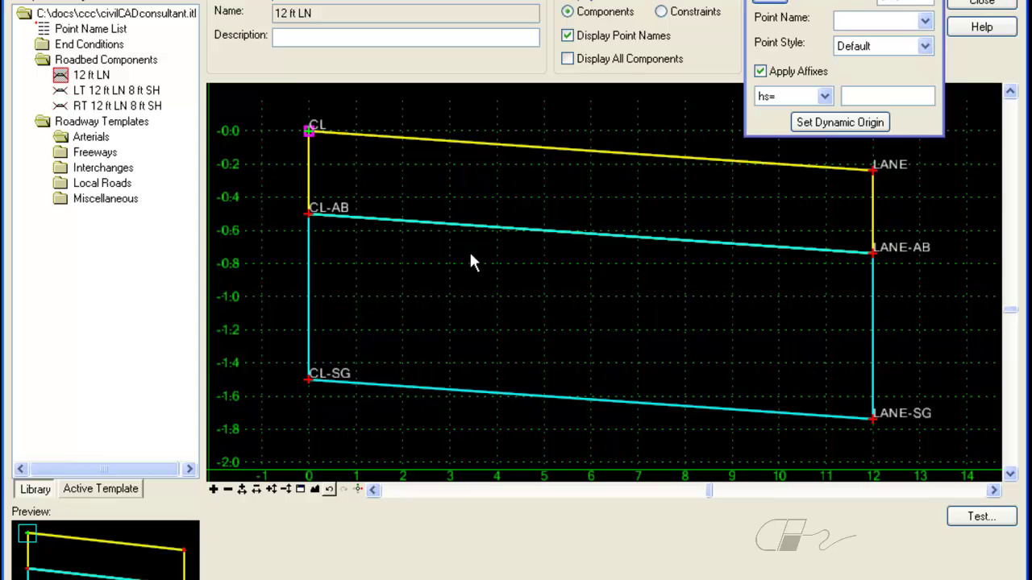
Create a new template named 'Example' in the Arterials folder
right_click(95, 144)
mouse_move(116, 151)
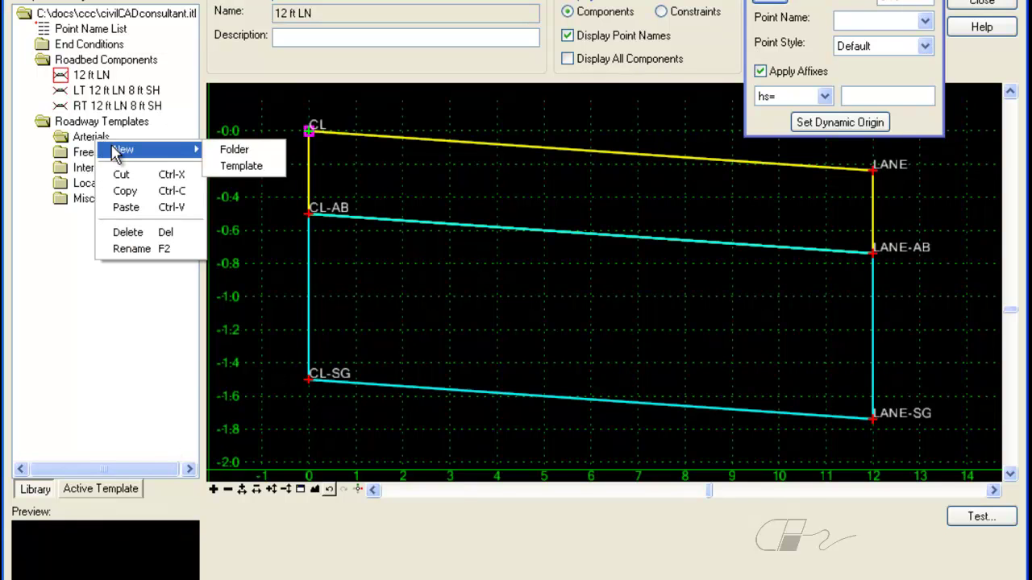
left_click(234, 166)
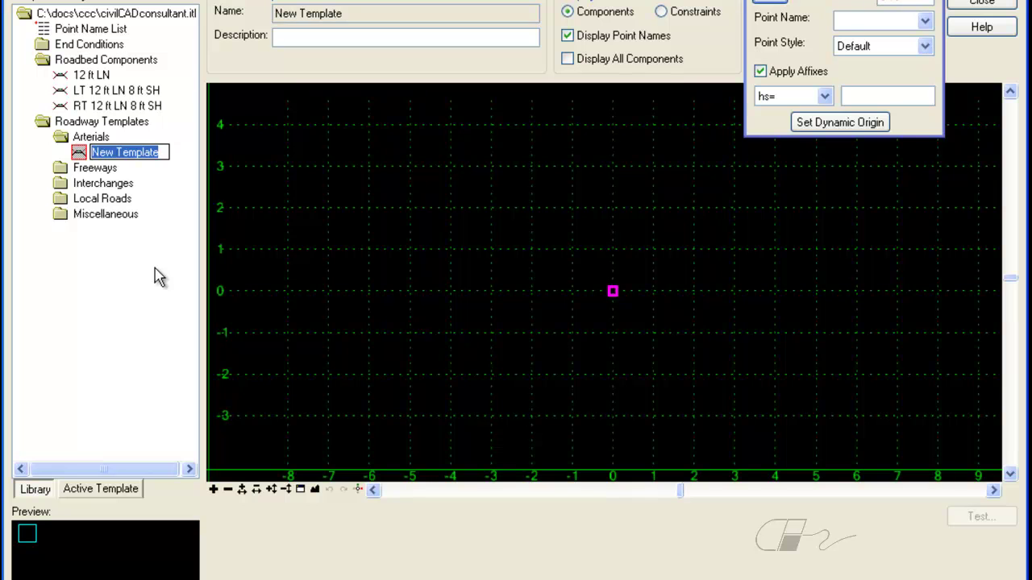
type("Example")
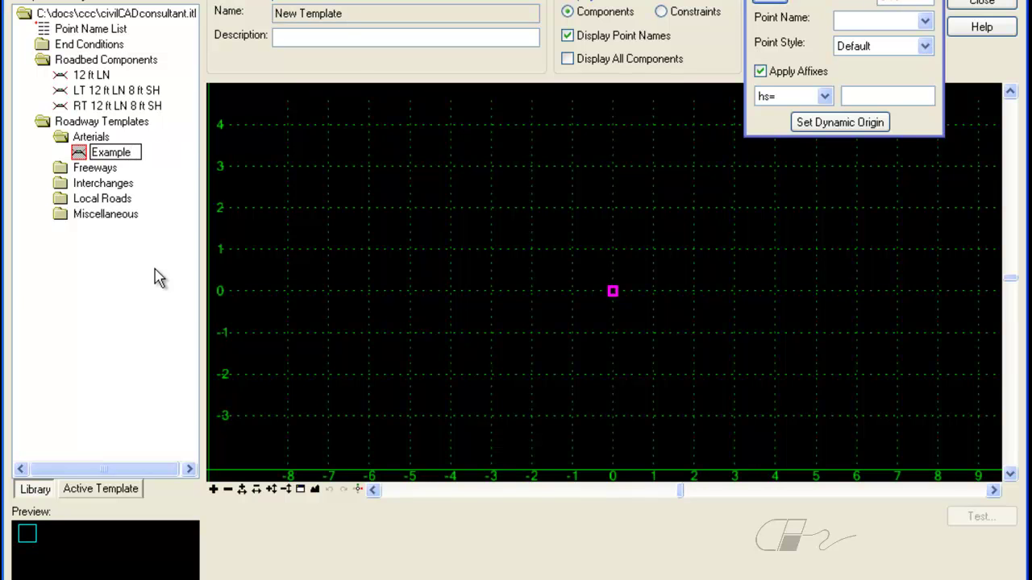
key("Return")
Place a 12 ft LN lane component, mirrored to the left, at the template origin
left_click(91, 75)
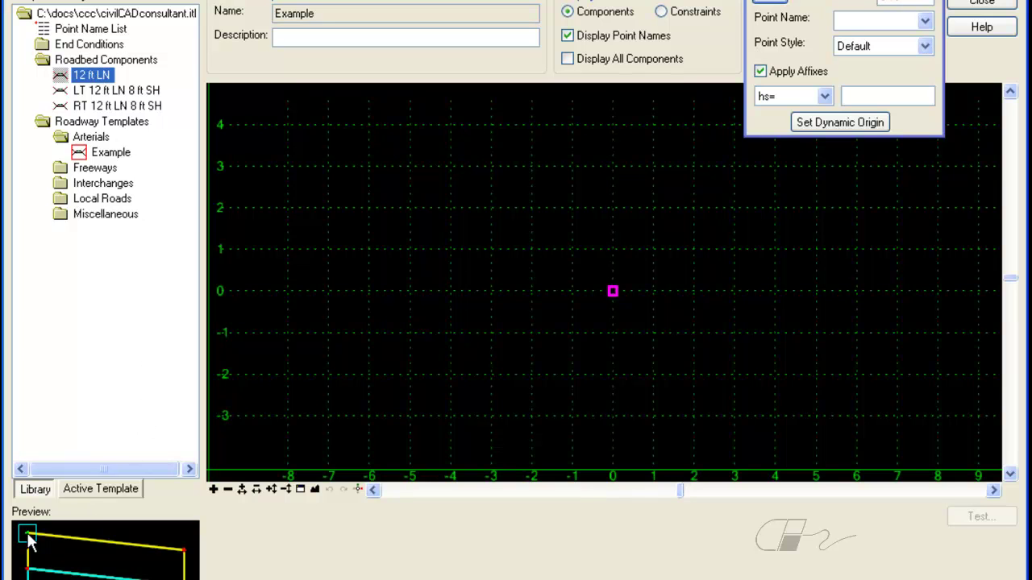
left_click_drag(28, 540, 510, 313)
right_click(510, 312)
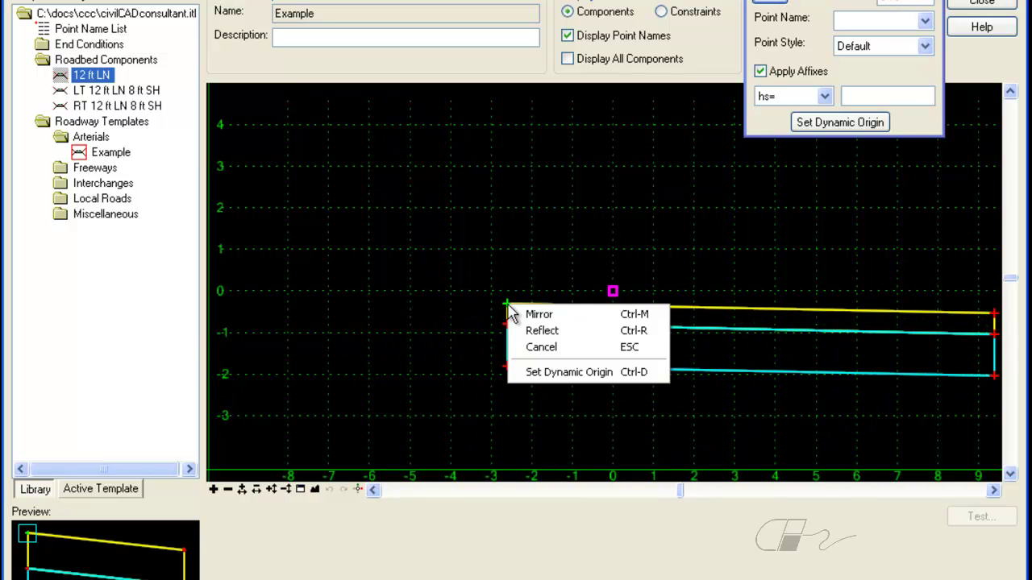
left_click(535, 315)
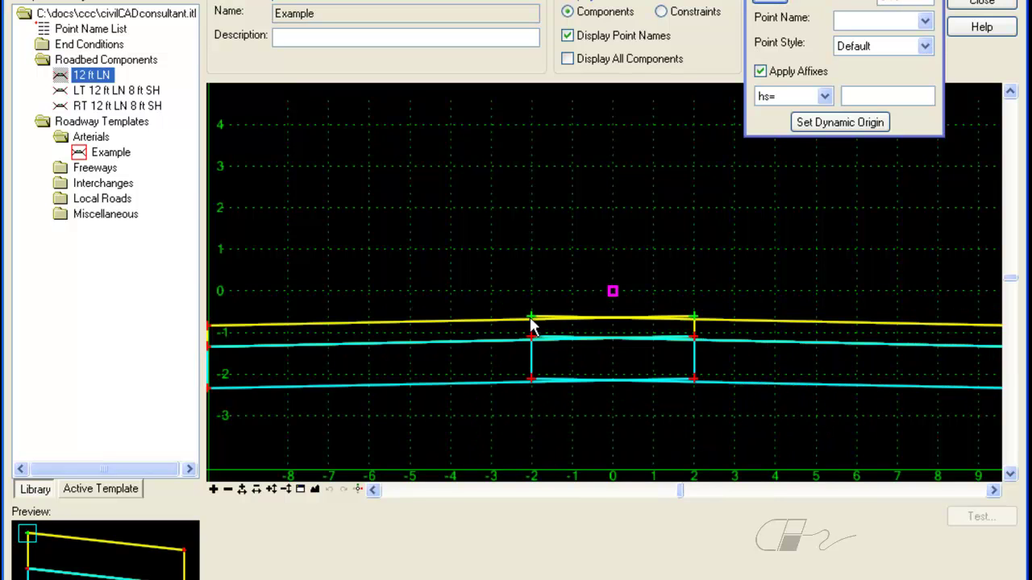
left_click(614, 298)
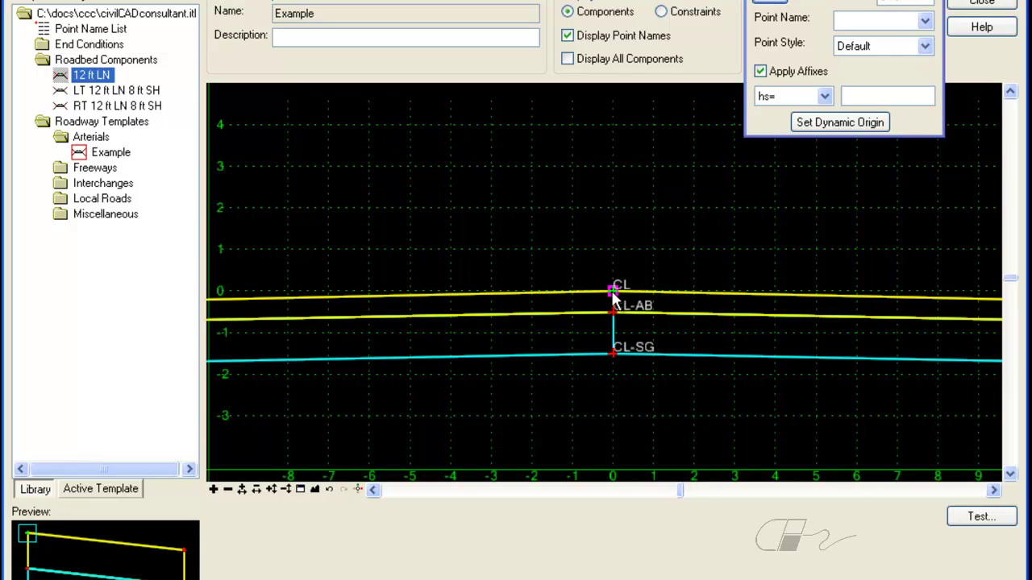
left_click(314, 490)
scroll(512, 305, "down", 2)
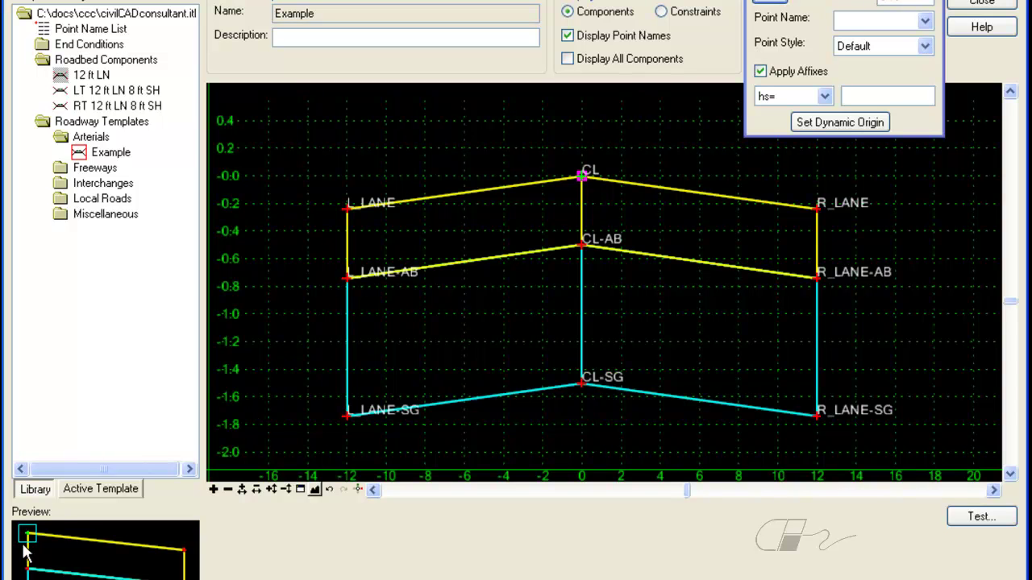
Add the outer lane components so the lanes reach 24 ft either side
mouse_move(29, 539)
left_mouse_down()
mouse_move(410, 323)
mouse_move(745, 269)
mouse_move(812, 210)
left_mouse_up()
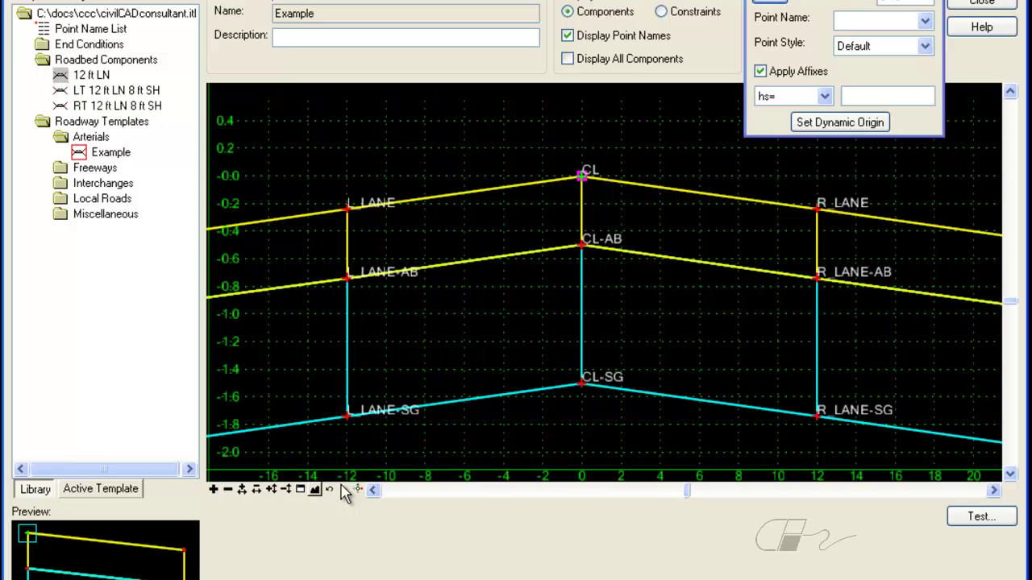
left_click(314, 489)
scroll(586, 343, "down", 1)
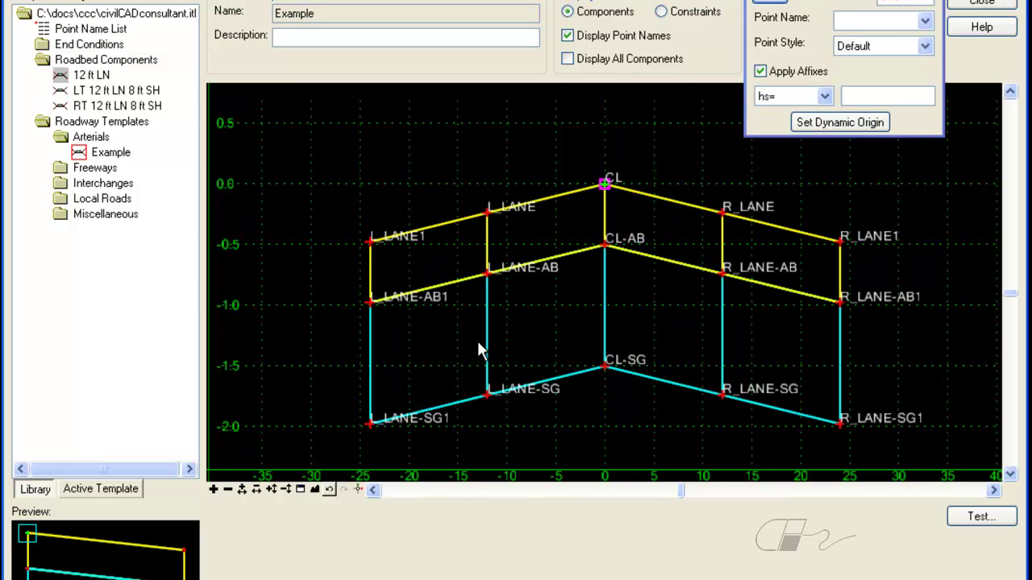
Inspect the ABdepth parametric constraint and the points it drives in the Active Template tree
left_click(101, 491)
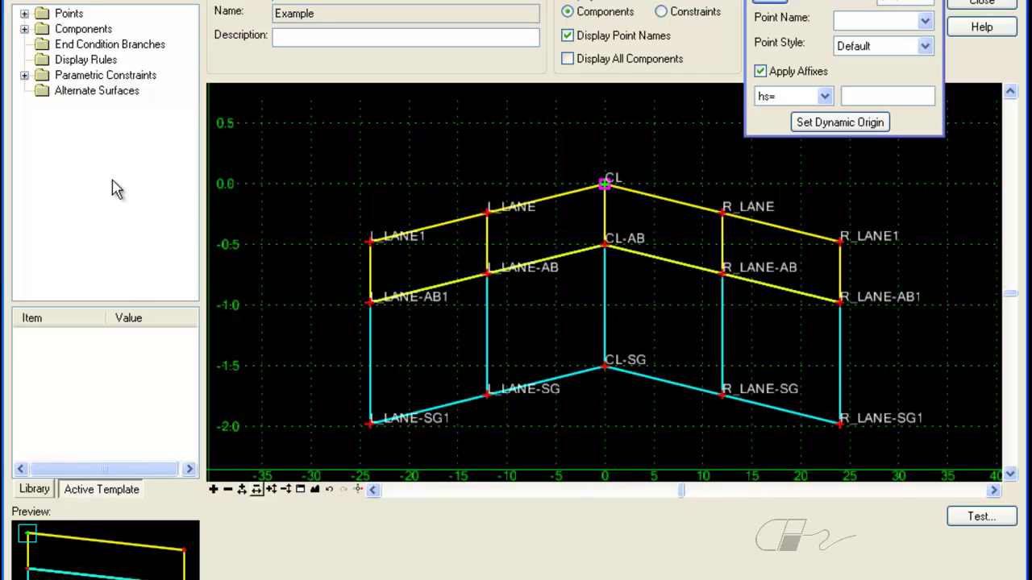
left_click(24, 75)
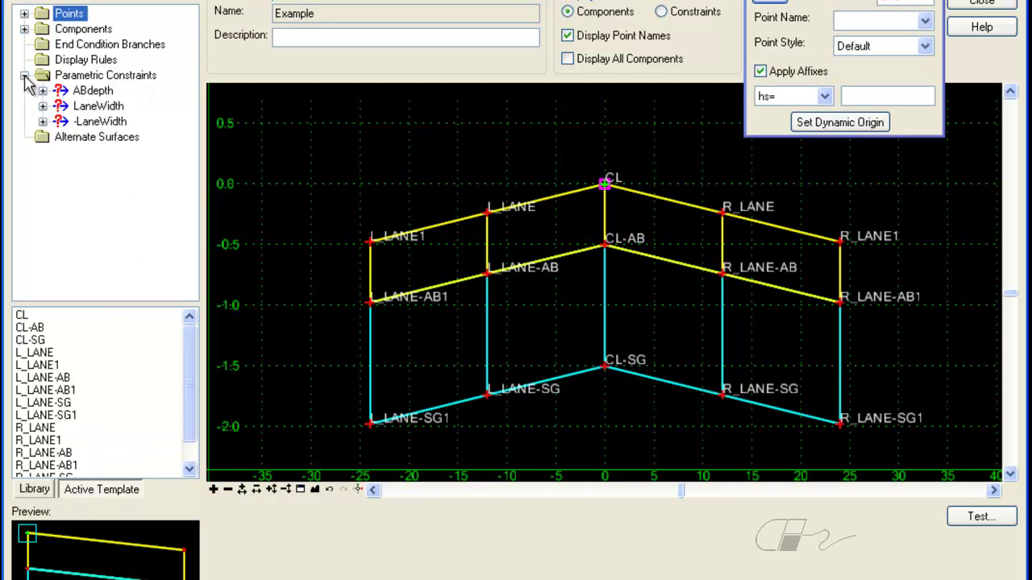
left_click(97, 95)
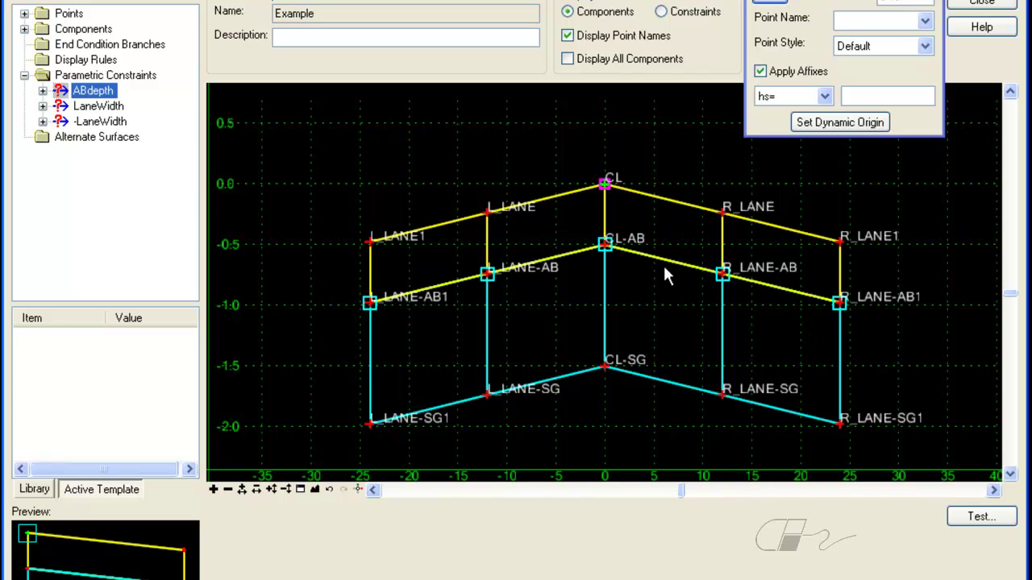
left_click(43, 91)
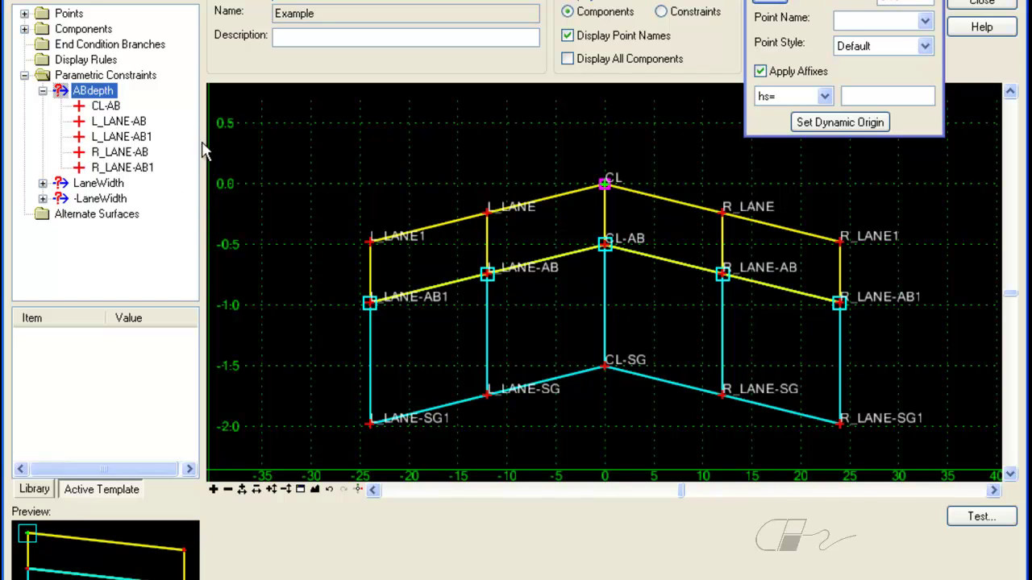
Set ABdepth's default value to -14" (-1.17 ft)
right_click(100, 97)
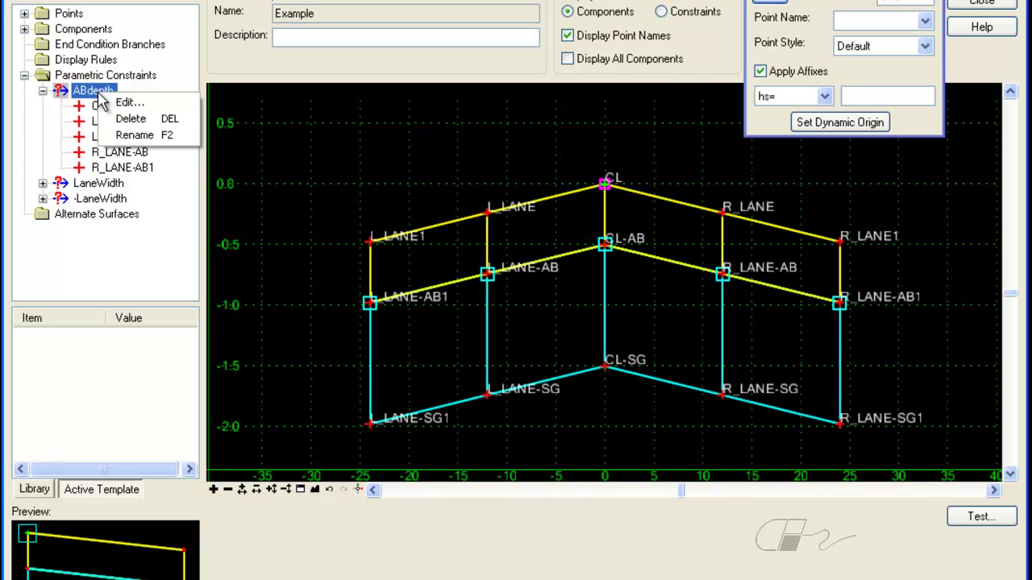
left_click(113, 103)
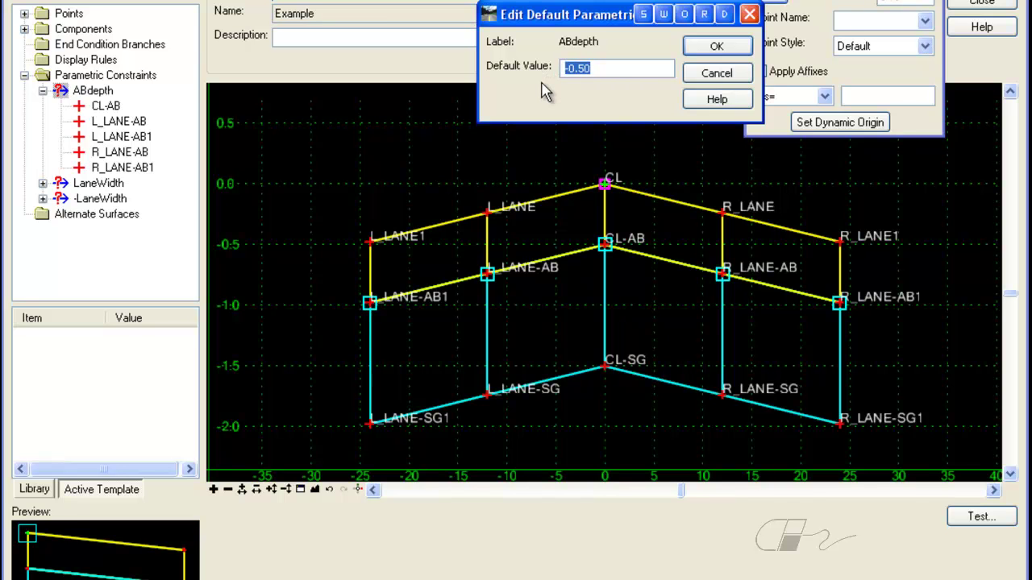
type("-")
type("14\"")
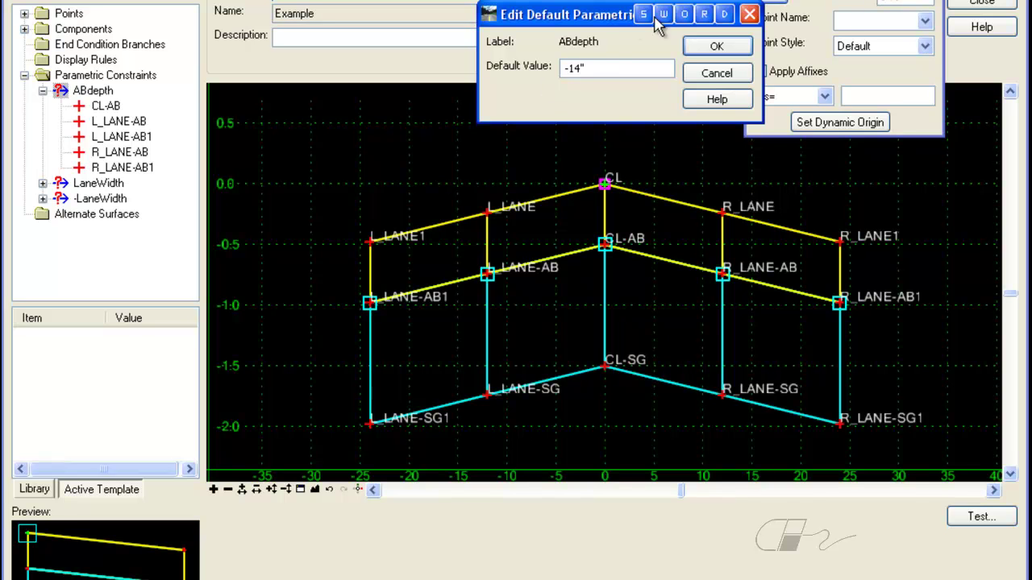
key("Tab")
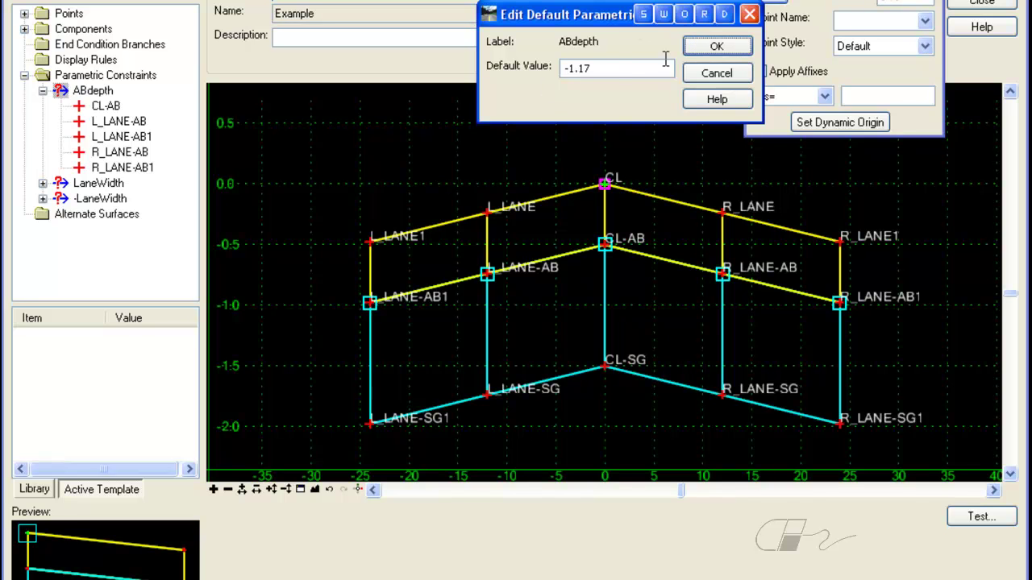
left_click(701, 51)
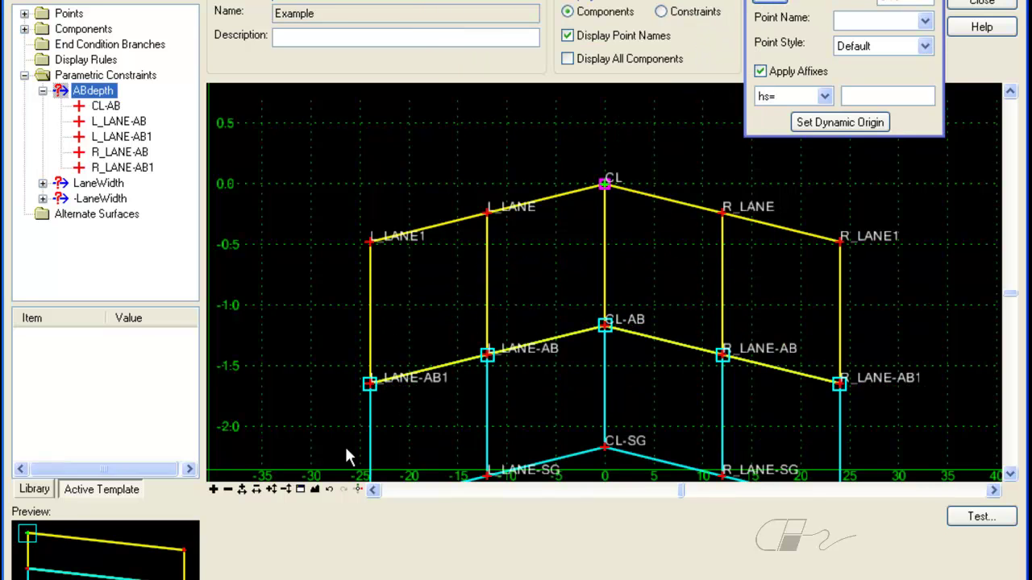
left_click(314, 489)
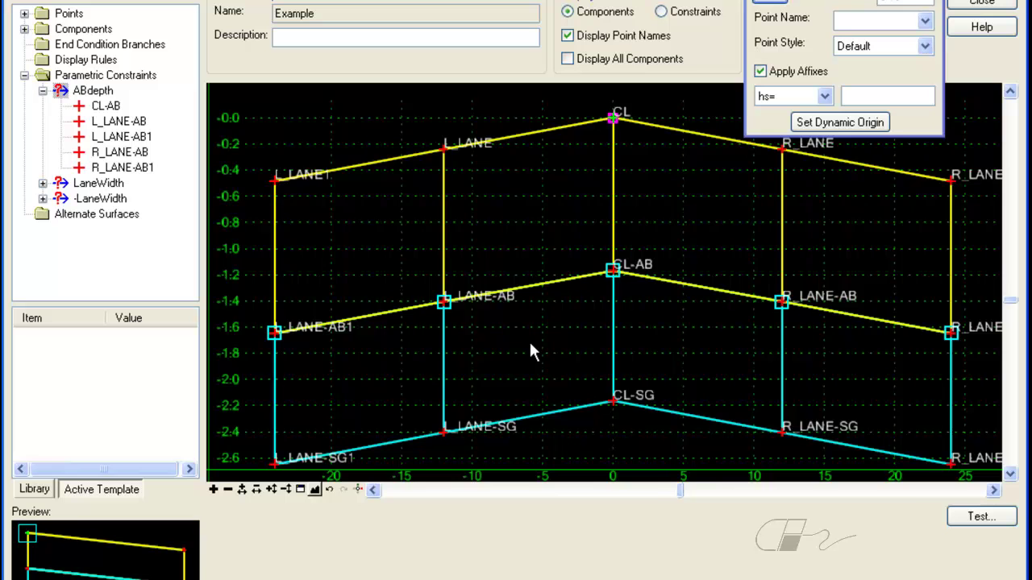
scroll(529, 339, "down", 1)
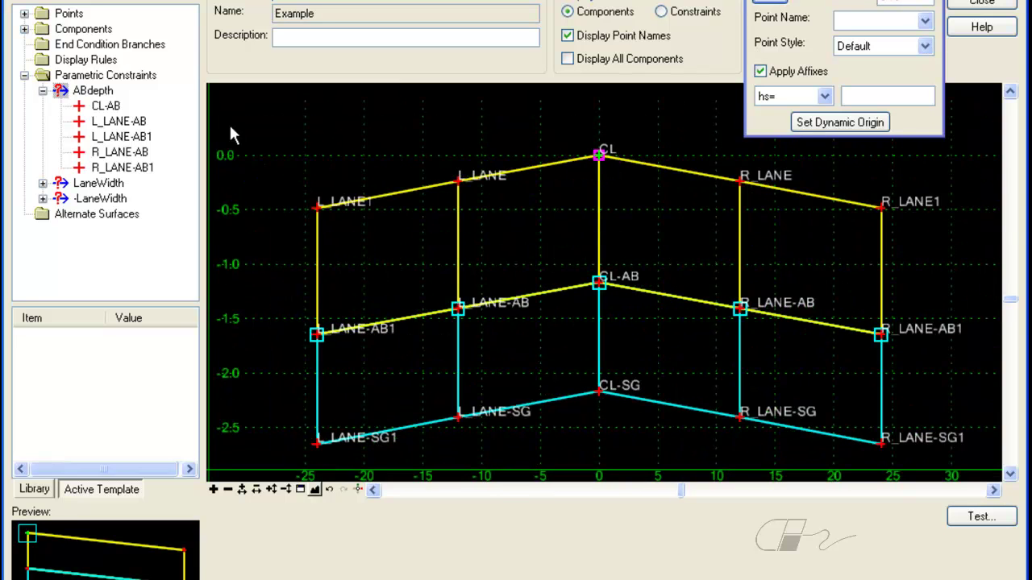
Change ABdepth's default value to -11" (about -0.92 ft)
right_click(100, 98)
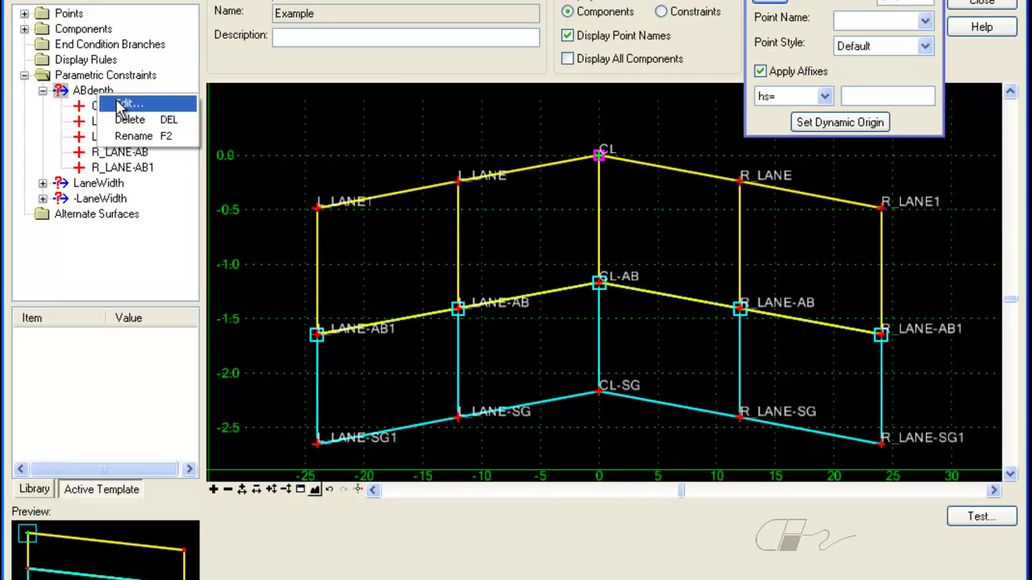
left_click(123, 105)
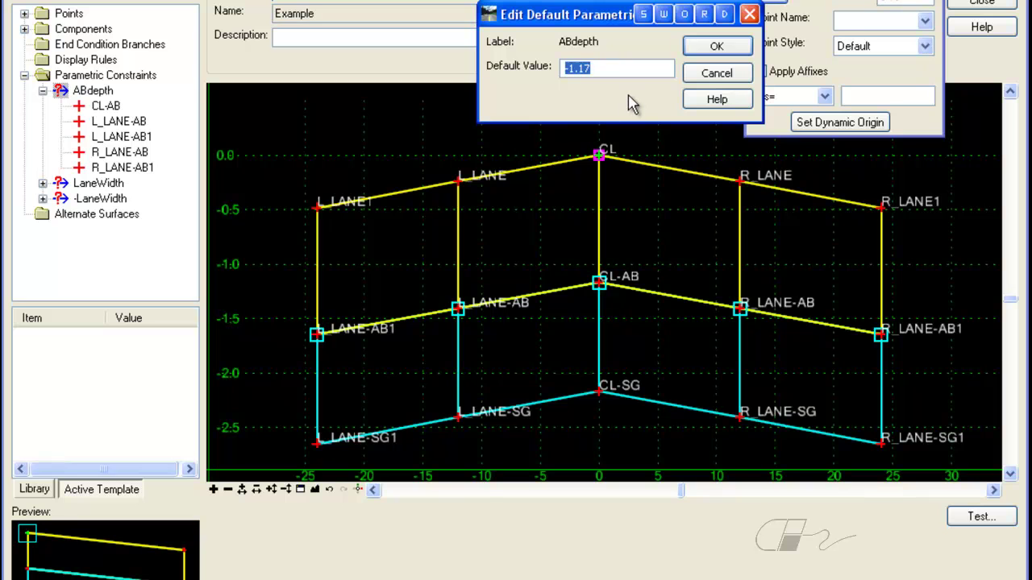
type("-11\"")
left_click(717, 46)
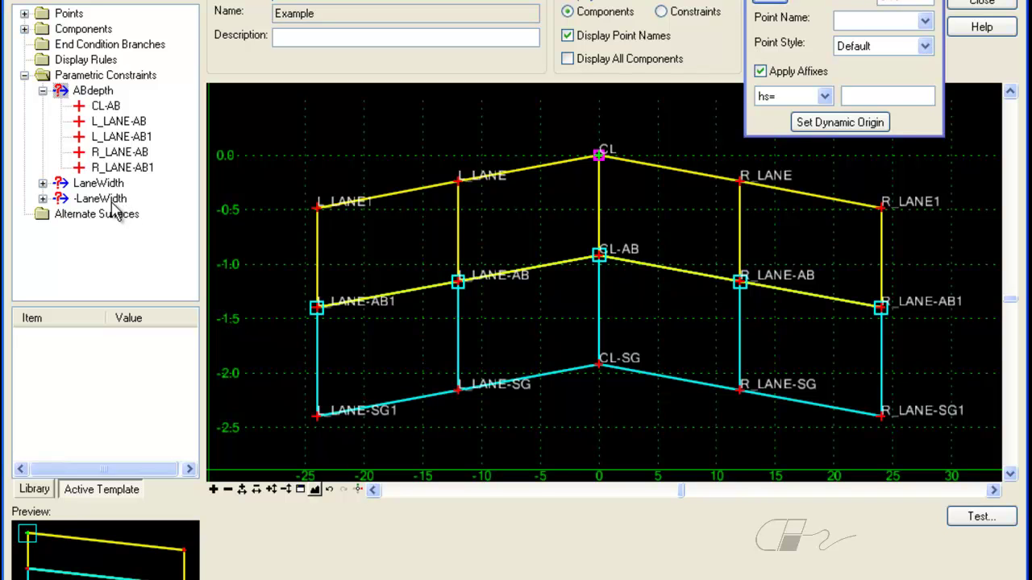
Set LaneWidth's default value to 13 and review the points -LaneWidth controls
right_click(108, 187)
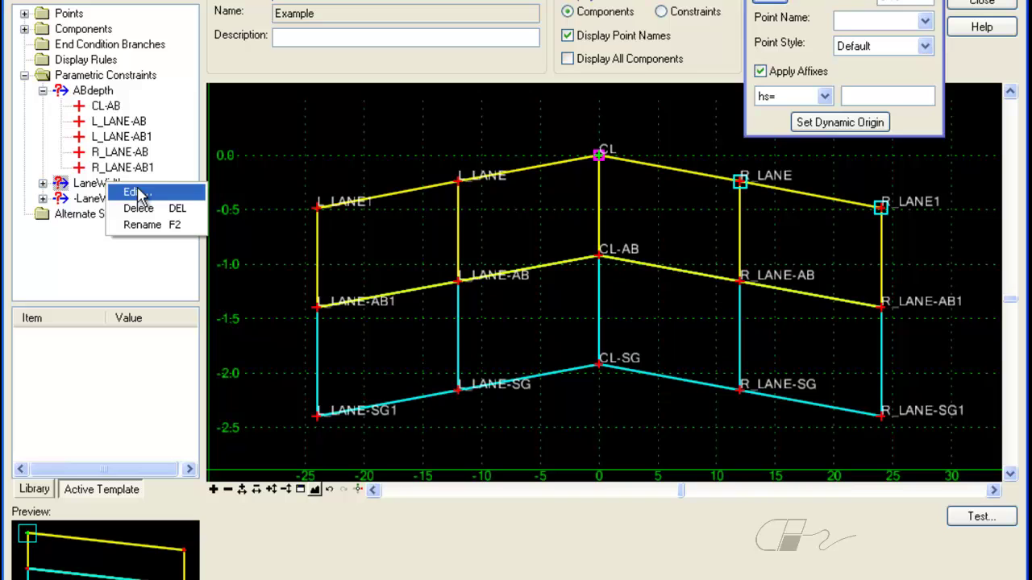
left_click(134, 192)
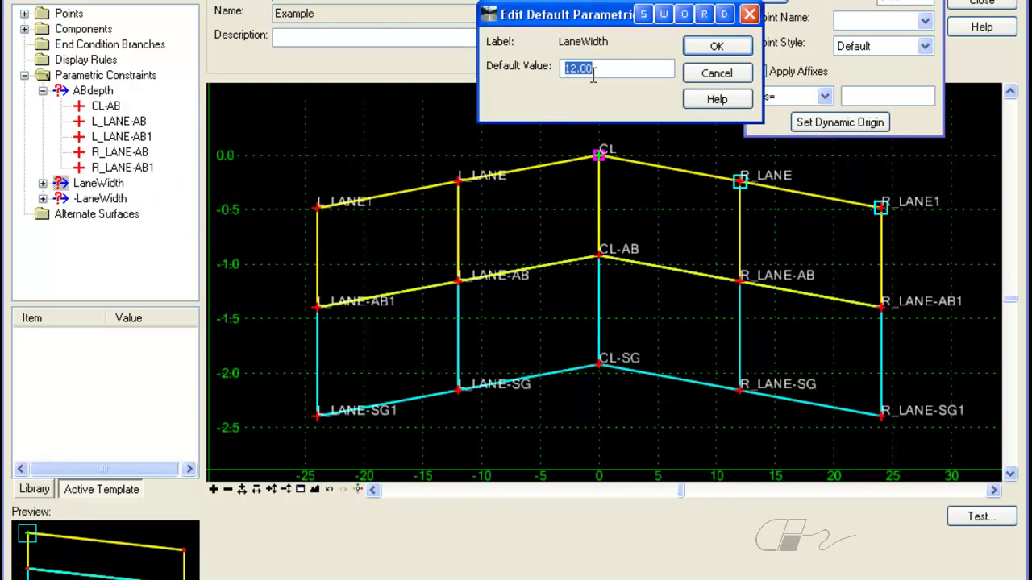
type("13")
left_click(712, 44)
left_click(713, 45)
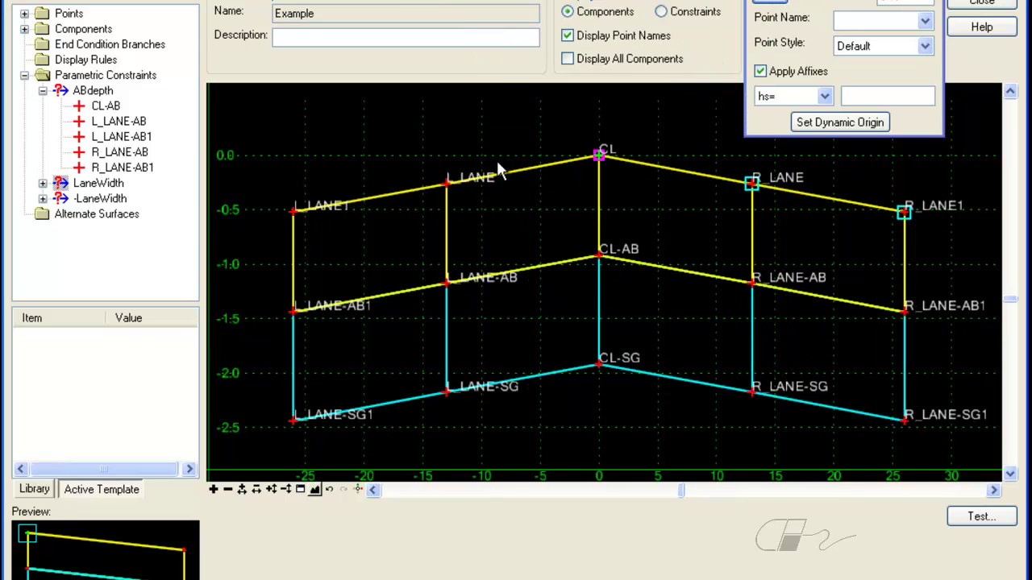
left_click(101, 200)
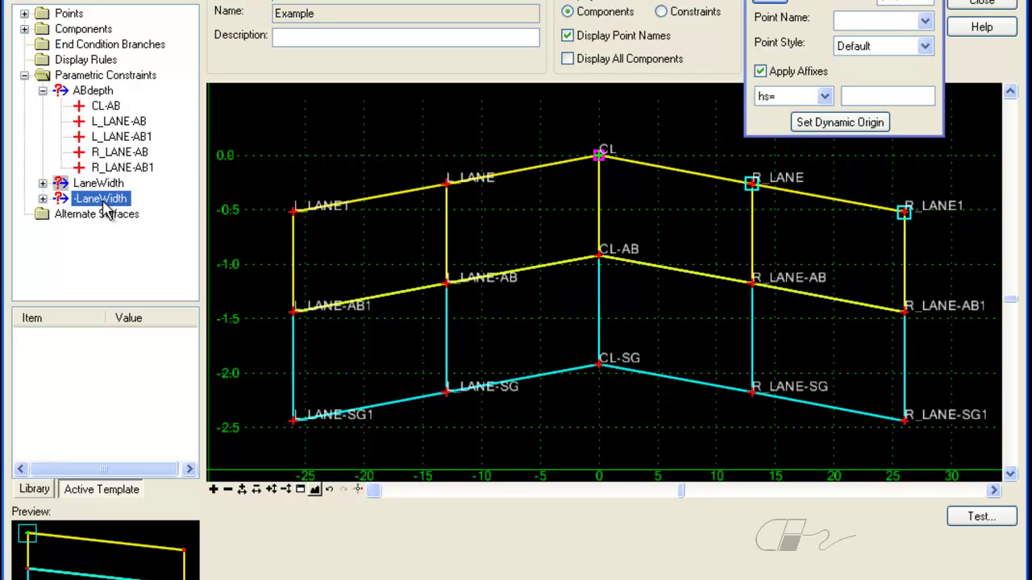